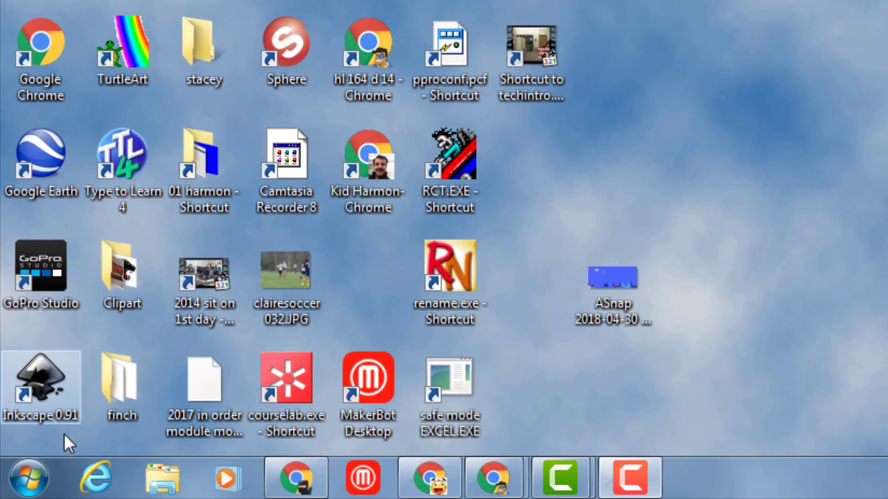
Expand the DuckLink folder in the Start menu's All Programs list to reveal DuckCapture.
{"action": "left_click", "coordinate": [17, 491]}
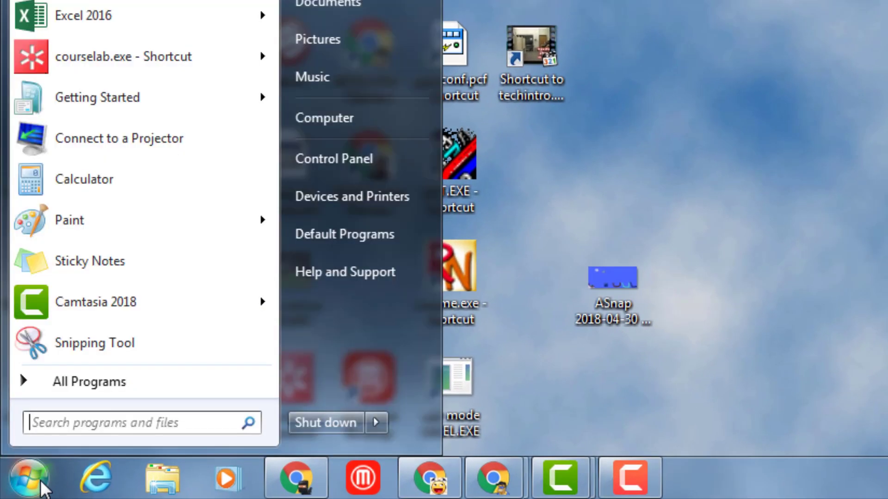
{"action": "left_click", "coordinate": [84, 377]}
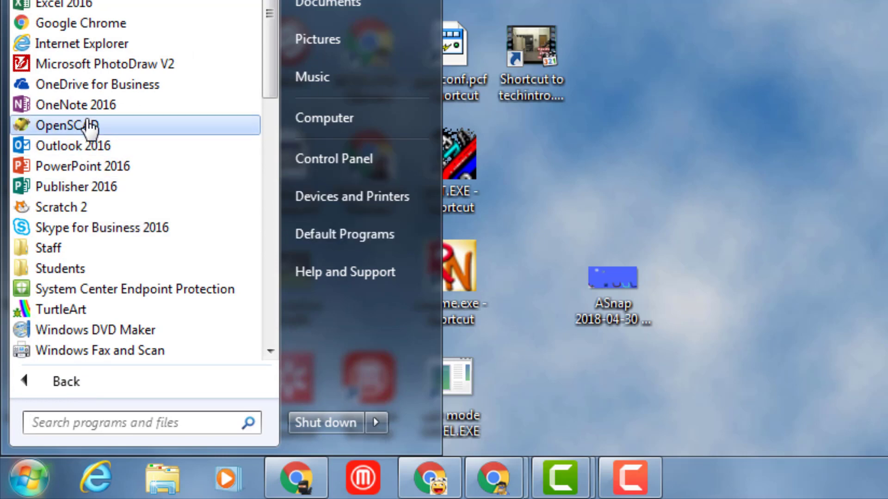
{"action": "scroll", "coordinate": [89, 125], "scroll_direction": "down", "scroll_amount": 6}
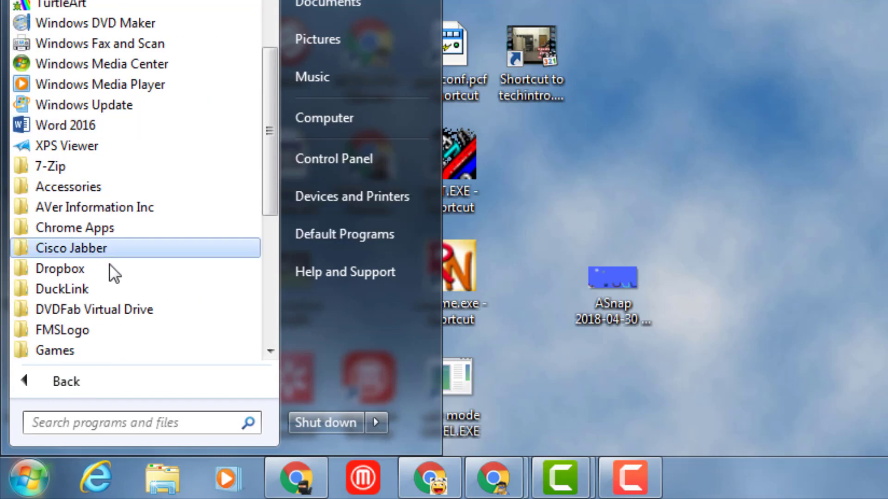
{"action": "left_click", "coordinate": [95, 289]}
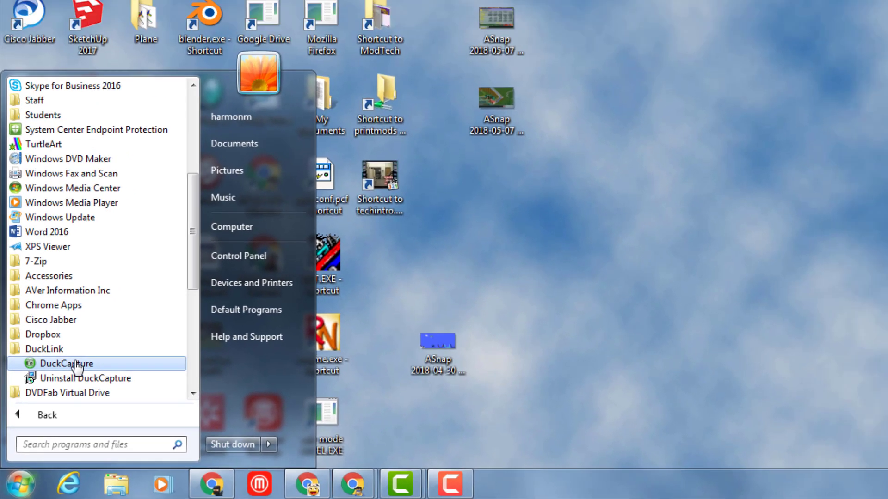
Launch DuckCapture, capture a rectangular screen region, and save it as a Snap PNG.
{"action": "left_click", "coordinate": [106, 311]}
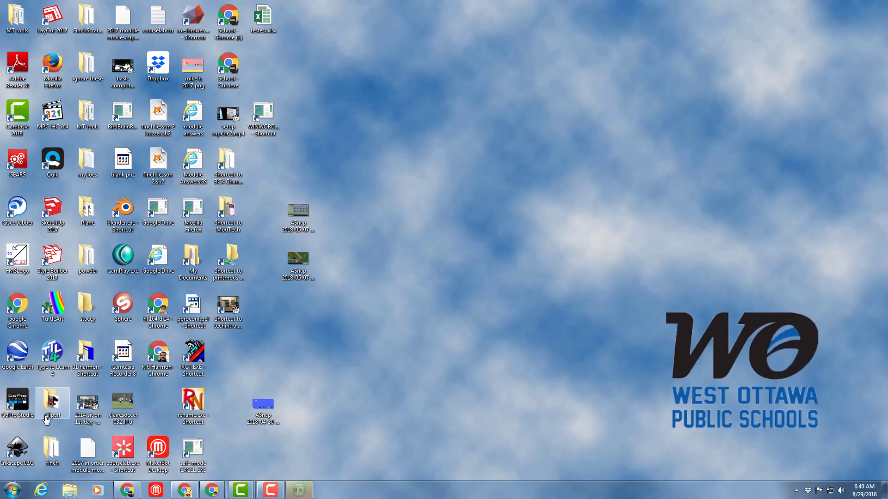
{"action": "left_click_drag", "start_coordinate": [452, 179], "coordinate": [706, 306]}
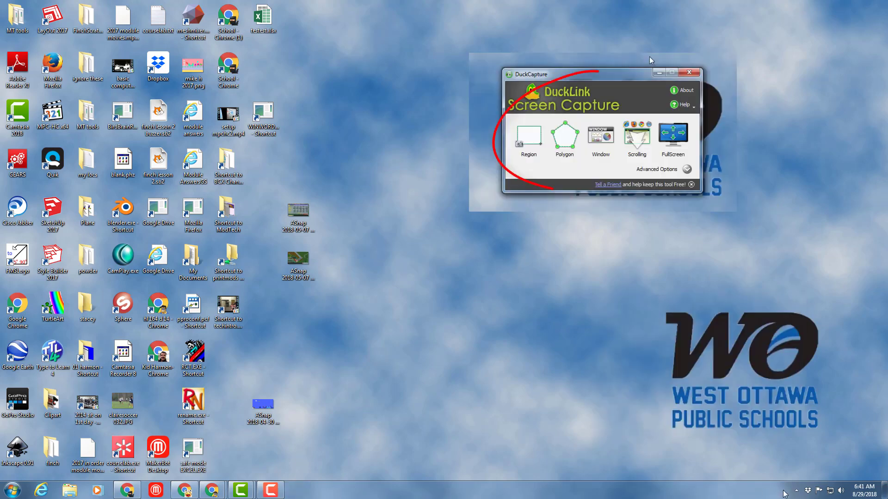
{"action": "left_click", "coordinate": [796, 490]}
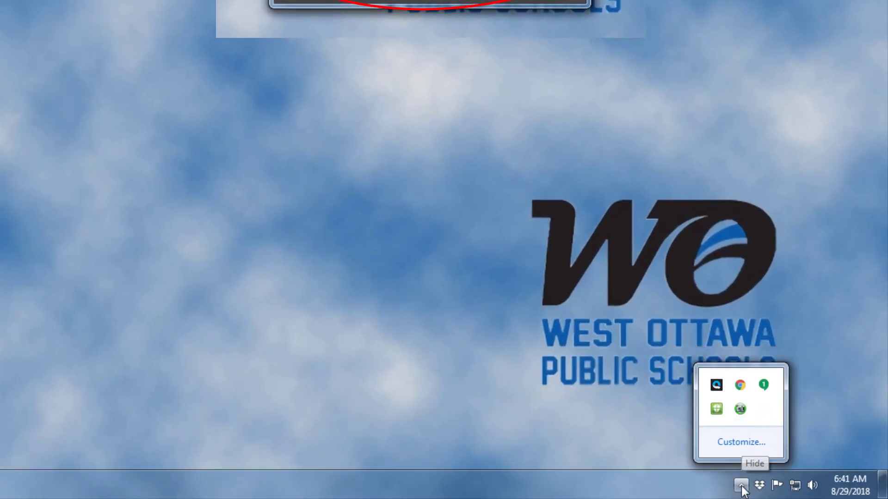
{"action": "mouse_move", "coordinate": [738, 413]}
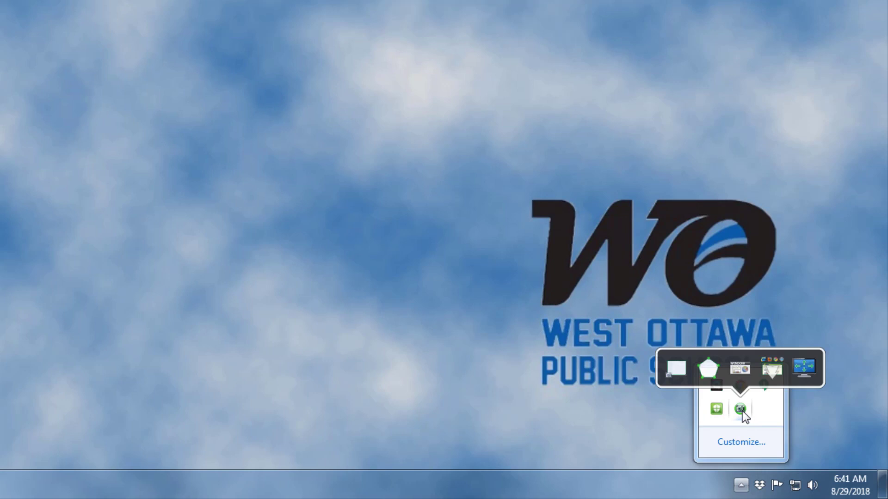
{"action": "left_click", "coordinate": [677, 368]}
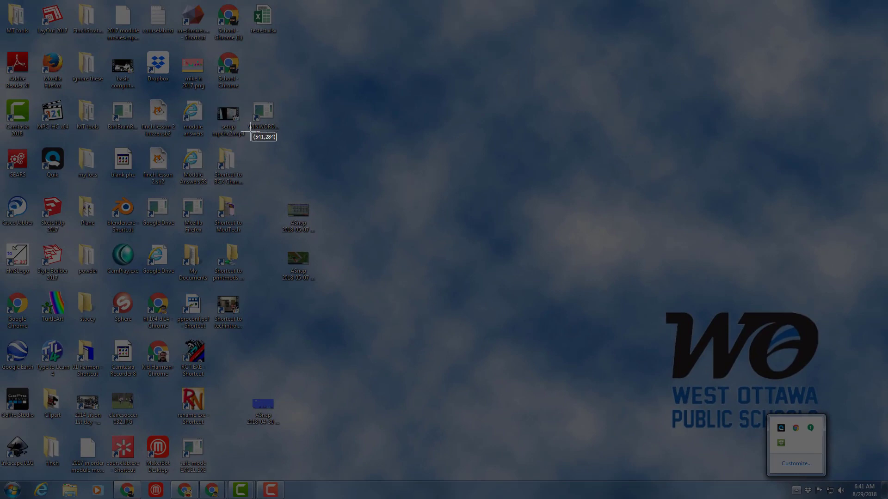
{"action": "left_click_drag", "start_coordinate": [136, 79], "coordinate": [478, 315]}
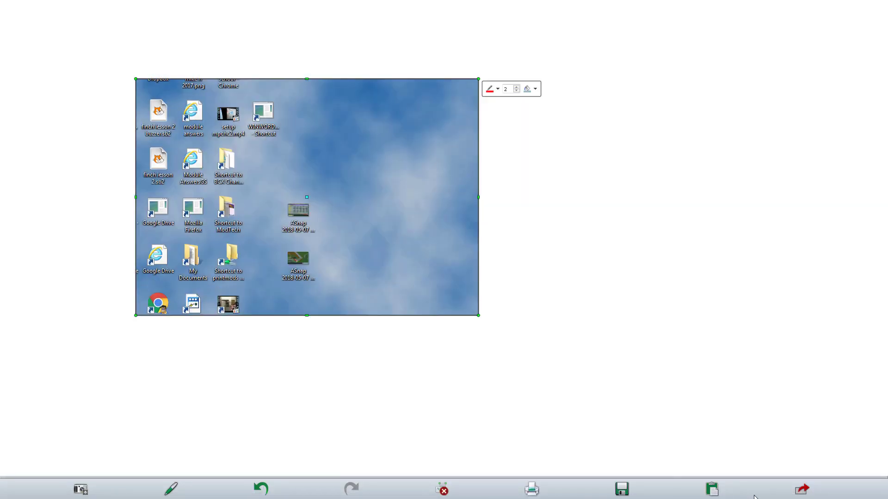
{"action": "left_click", "coordinate": [622, 489]}
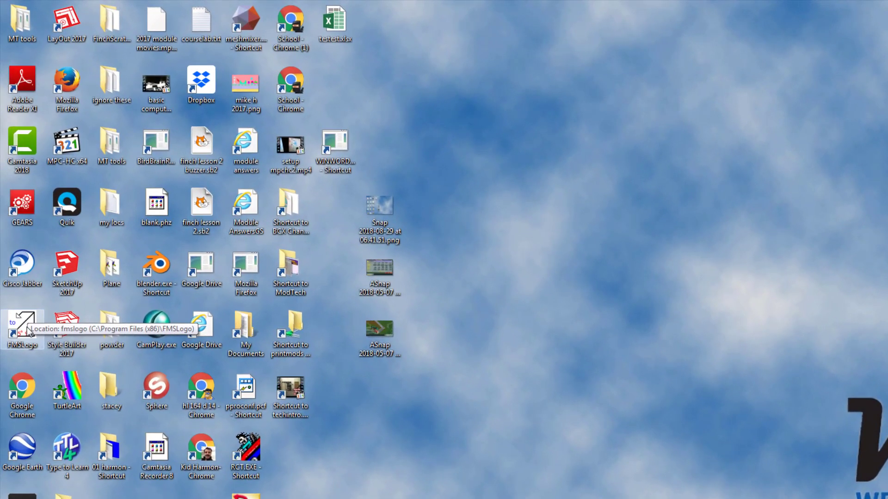
Launch FMSLogo and load the workspace file 'logo mike 2017.lgo'.
{"action": "left_click", "coordinate": [28, 329]}
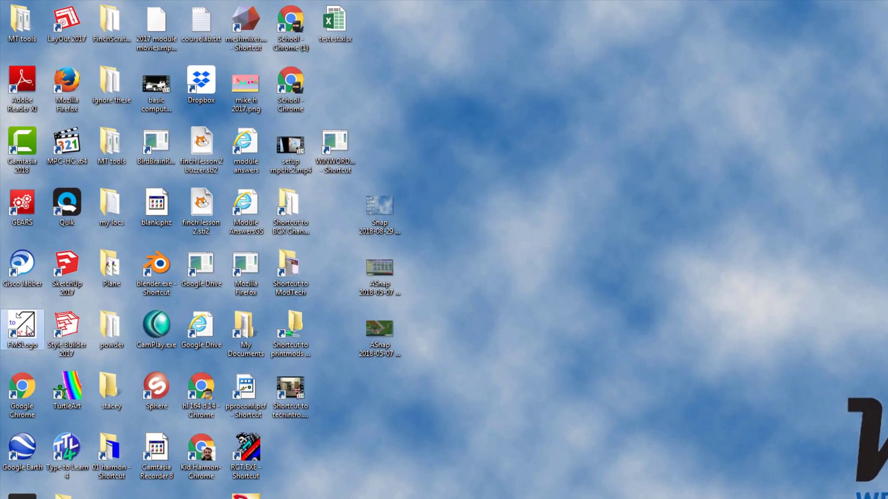
{"action": "double_click", "coordinate": [27, 326]}
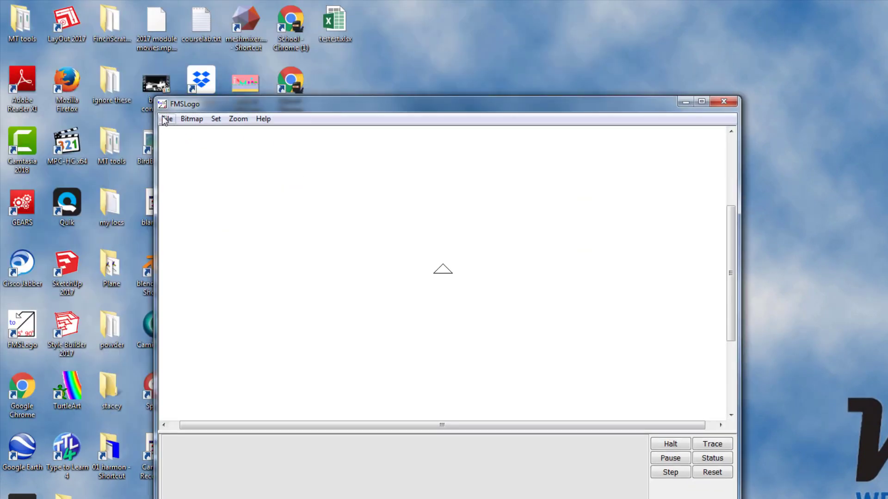
{"action": "left_click", "coordinate": [167, 119]}
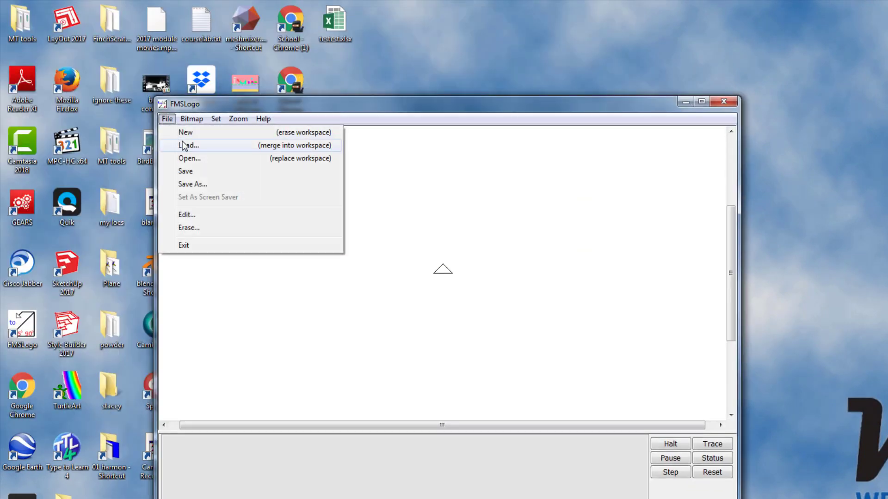
{"action": "left_click", "coordinate": [185, 145]}
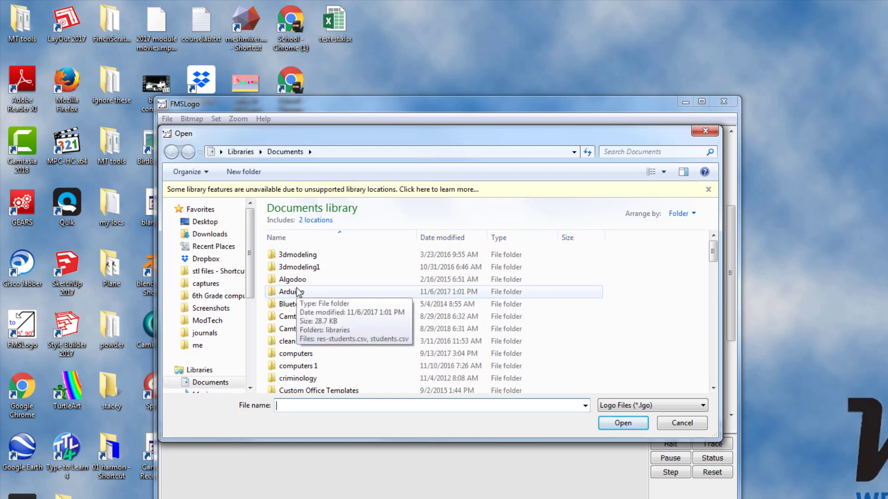
{"action": "scroll", "coordinate": [297, 292], "scroll_direction": "down", "scroll_amount": 15}
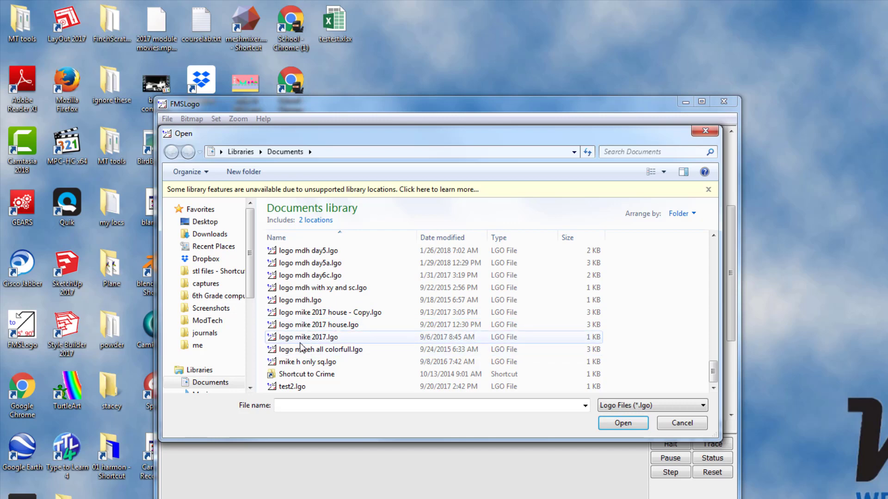
{"action": "double_click", "coordinate": [318, 338]}
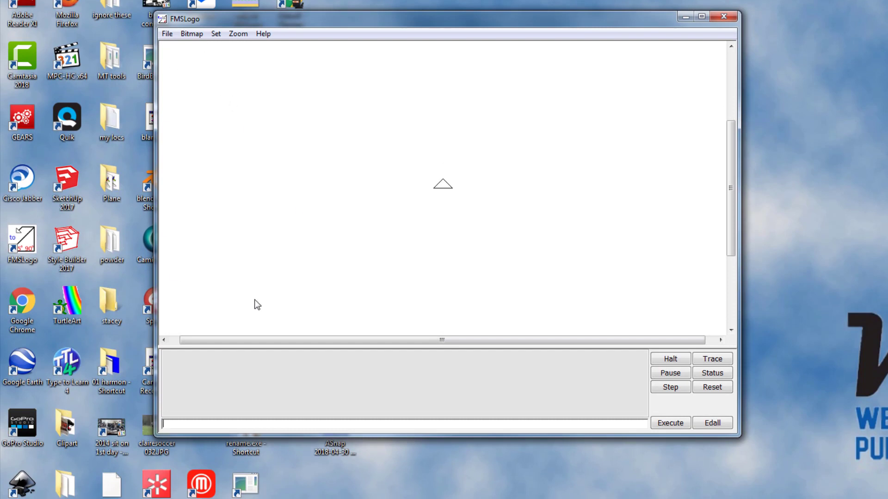
Review the 'to sq' procedure in Edall, close the editor, and run sq.
{"action": "left_click", "coordinate": [714, 424]}
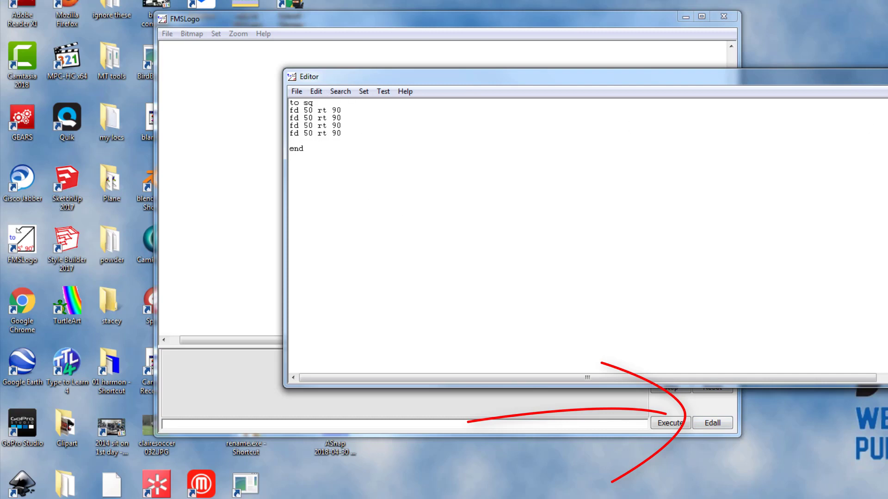
{"action": "left_click_drag", "start_coordinate": [883, 168], "coordinate": [680, 167]}
{"action": "left_click", "coordinate": [664, 75]}
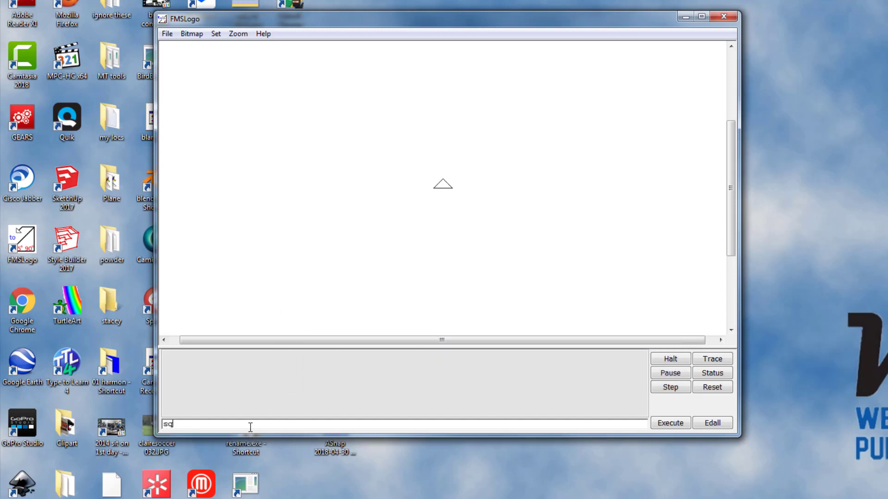
{"action": "key", "text": "Return"}
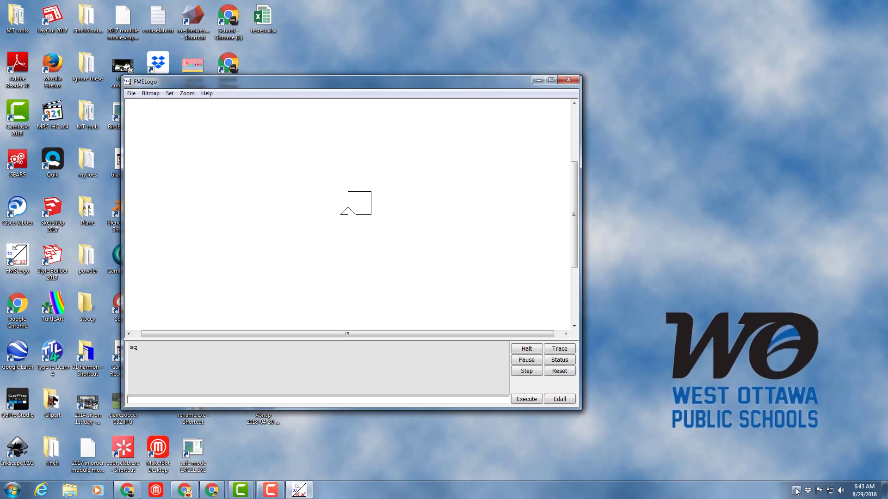
Capture the FMSLogo canvas with the square as a region, save it, and show the desktop.
{"action": "left_click", "coordinate": [796, 490]}
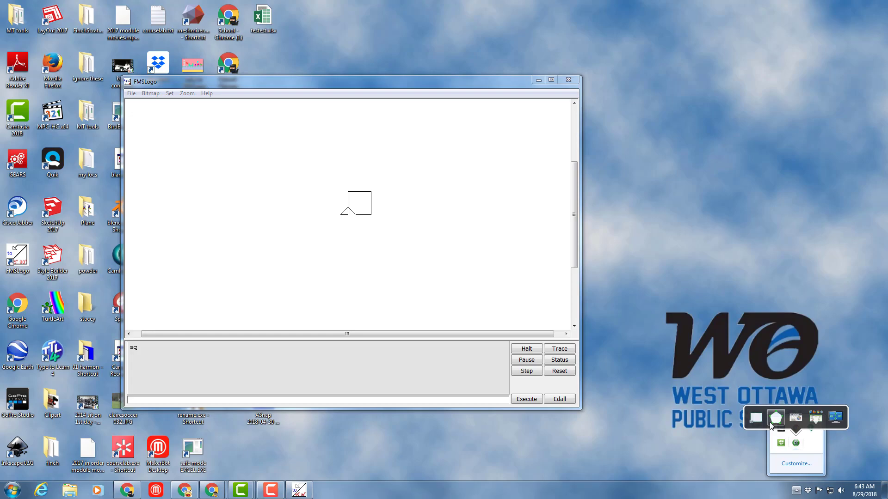
{"action": "key", "text": "Print"}
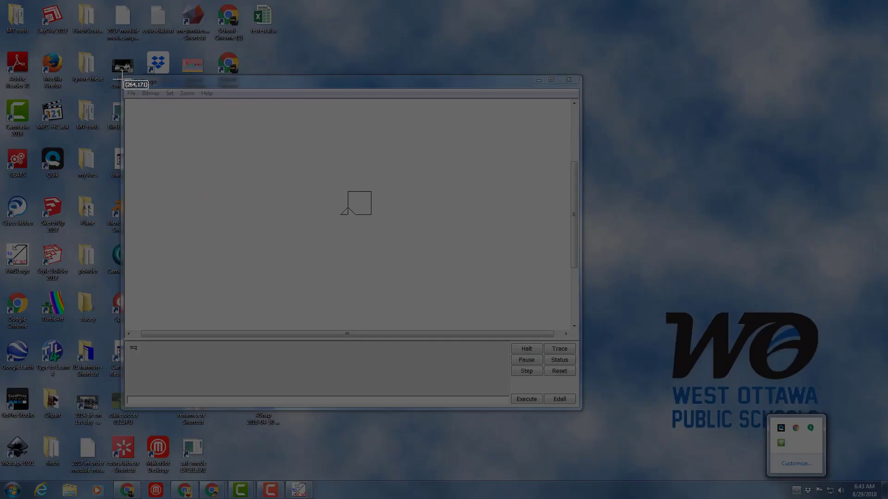
{"action": "left_click_drag", "start_coordinate": [123, 73], "coordinate": [390, 245]}
{"action": "left_click", "coordinate": [622, 489]}
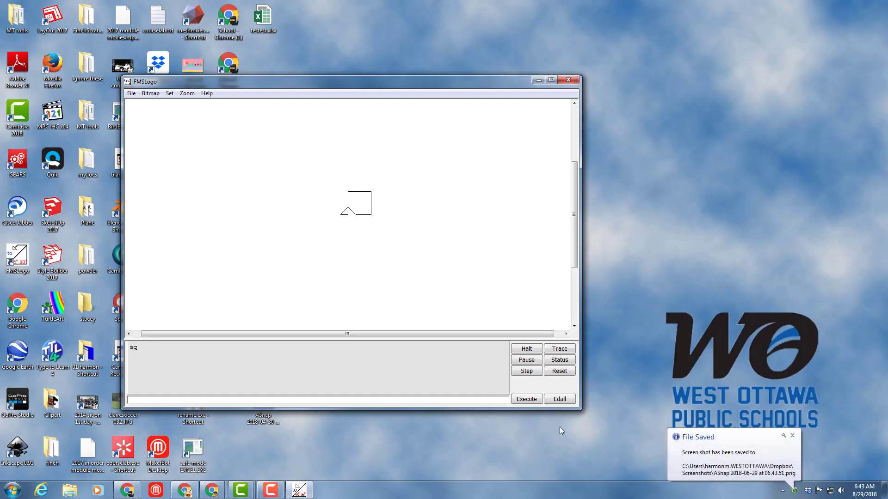
{"action": "key", "text": "super+d"}
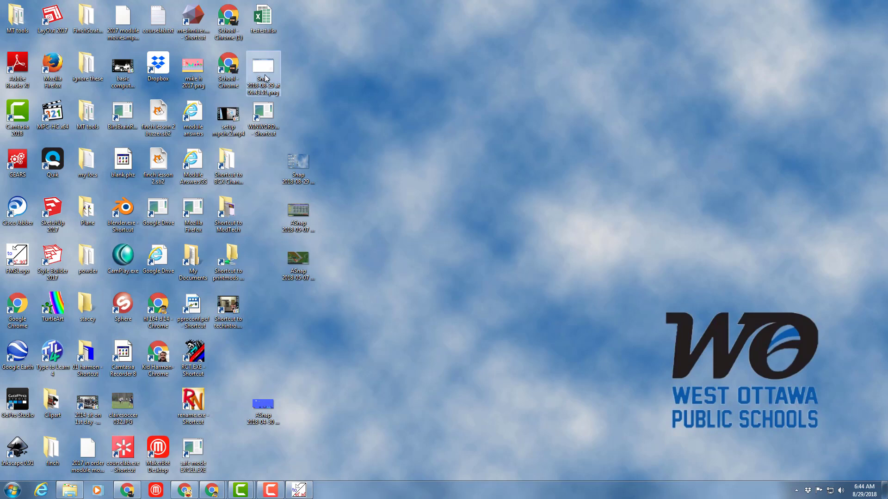
Restore Chrome and make it narrower on the right so the desktop icons show.
{"action": "left_click", "coordinate": [186, 490]}
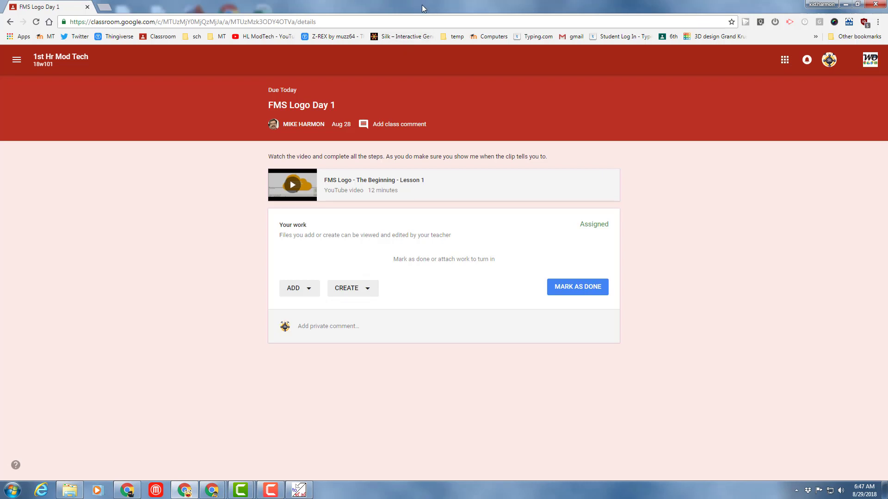
{"action": "left_click_drag", "start_coordinate": [422, 6], "coordinate": [325, 58]}
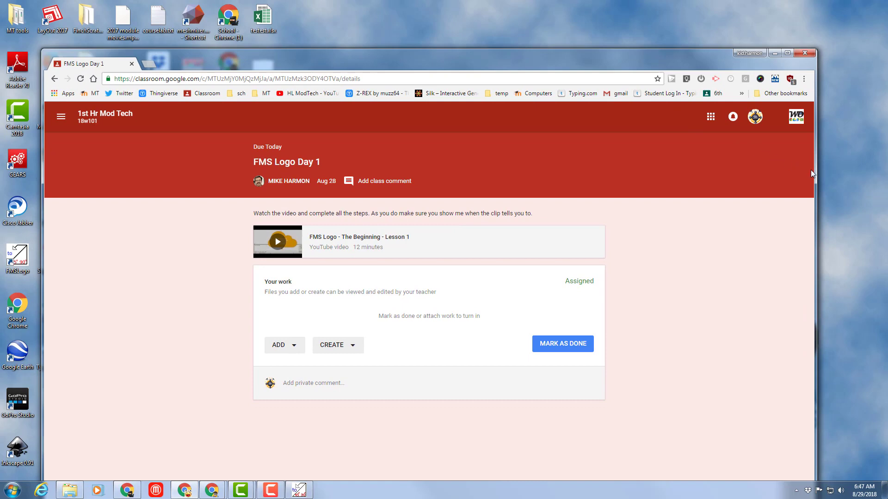
{"action": "left_click_drag", "start_coordinate": [814, 170], "coordinate": [587, 163]}
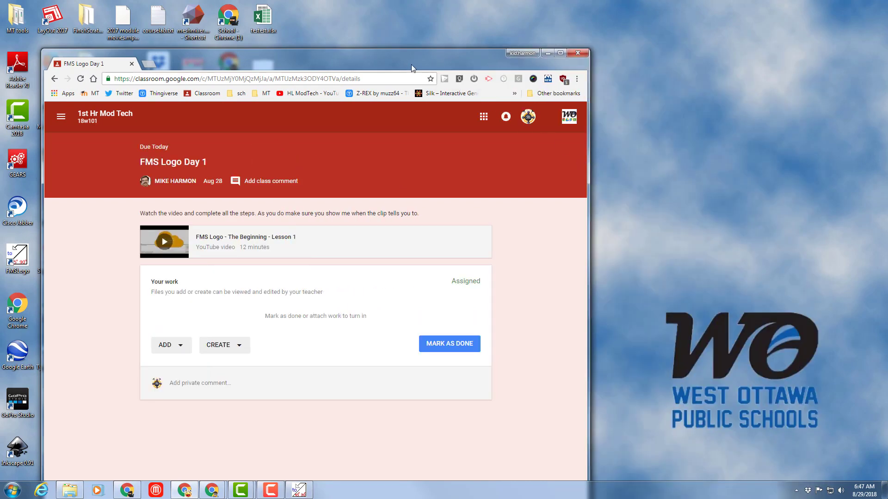
{"action": "left_click_drag", "start_coordinate": [411, 64], "coordinate": [674, 22]}
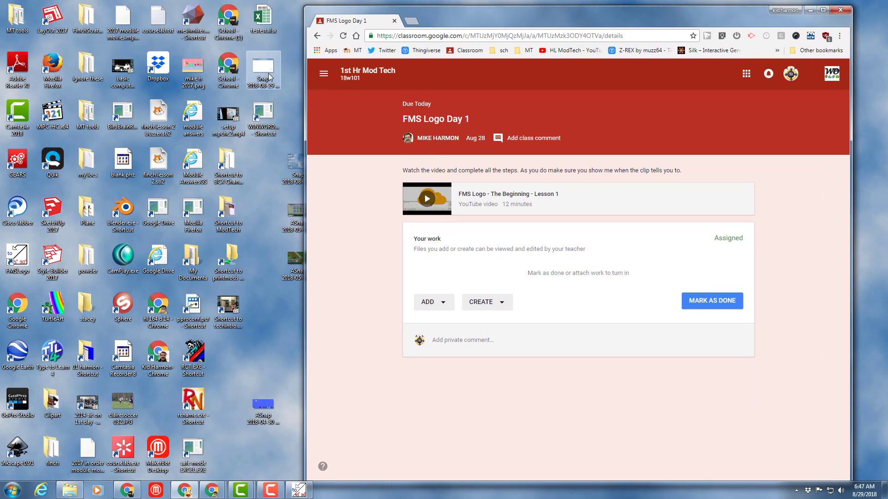
Attach Snap 2018-08-29 at 06.43.51.png by drag-and-drop, upload it, and turn in the assignment.
{"action": "left_click", "coordinate": [448, 302]}
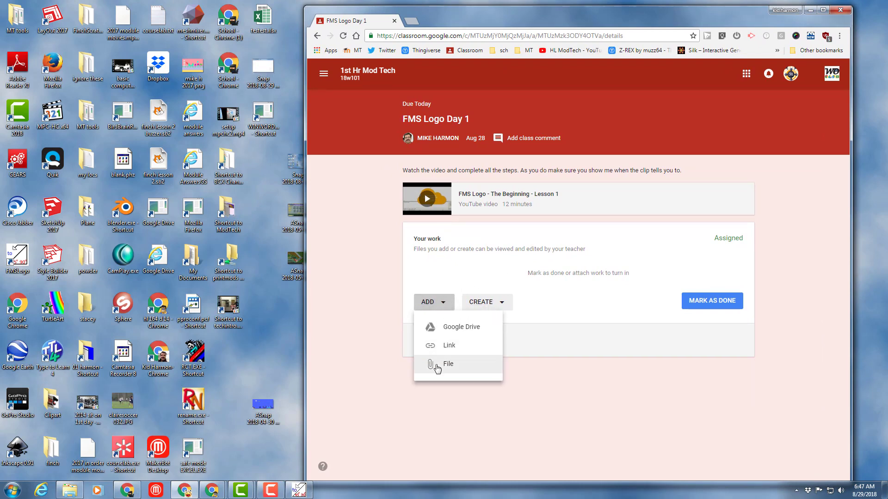
{"action": "left_click", "coordinate": [441, 369]}
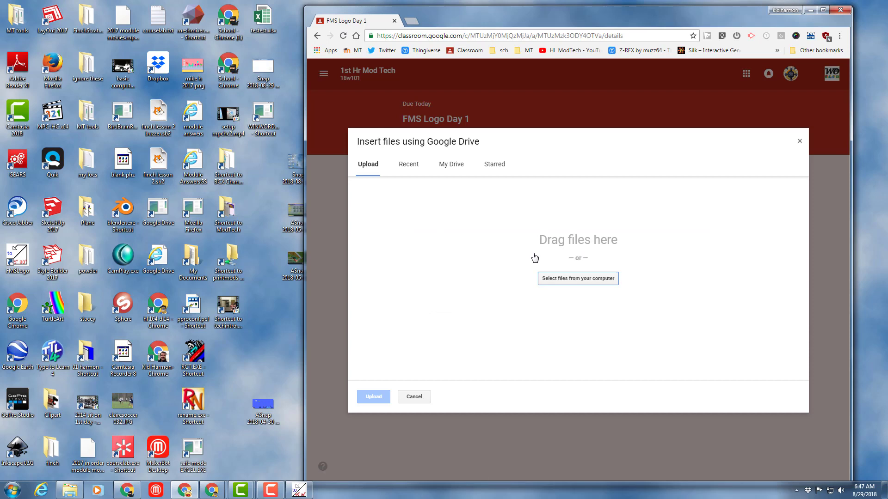
{"action": "left_click_drag", "start_coordinate": [274, 88], "coordinate": [538, 275]}
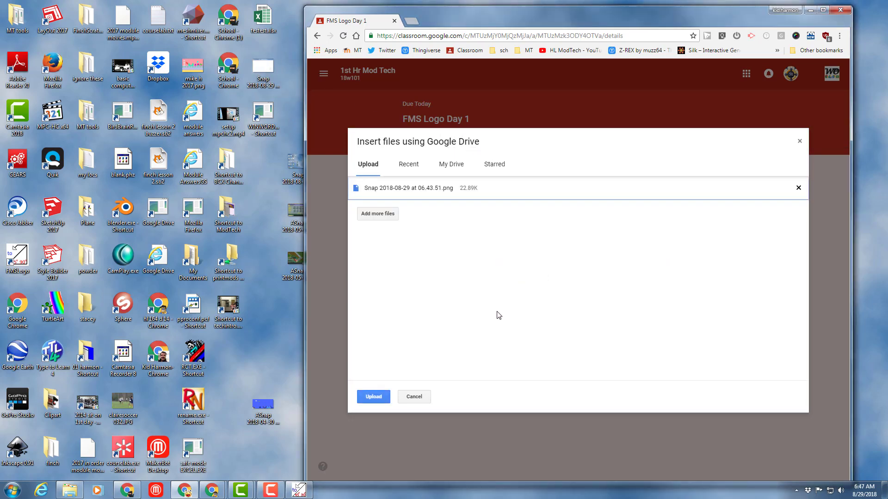
{"action": "left_click", "coordinate": [369, 397]}
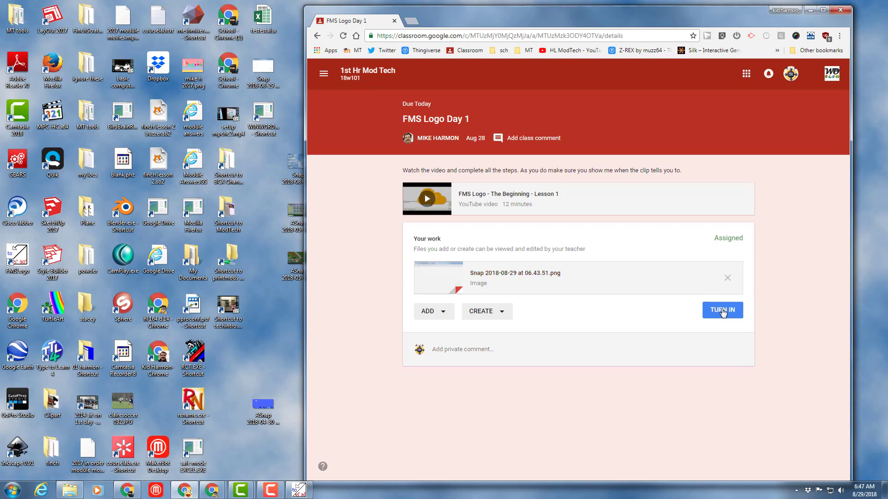
{"action": "left_click", "coordinate": [722, 311]}
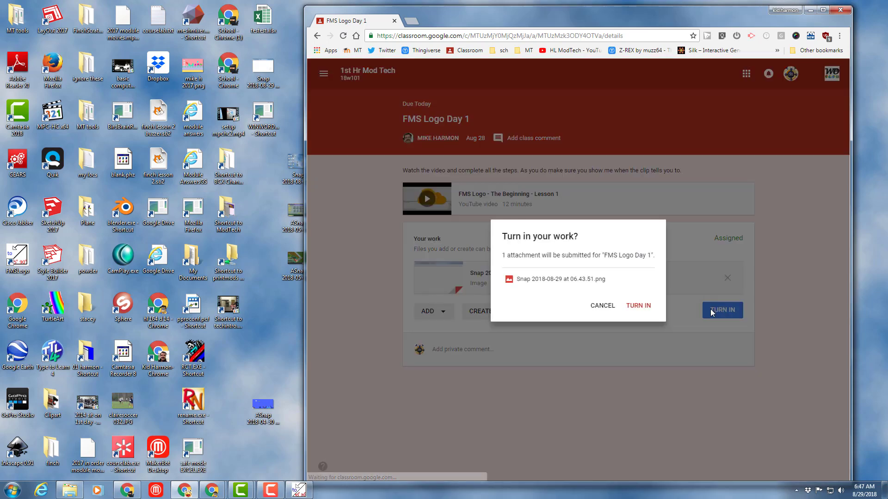
{"action": "left_click", "coordinate": [640, 306]}
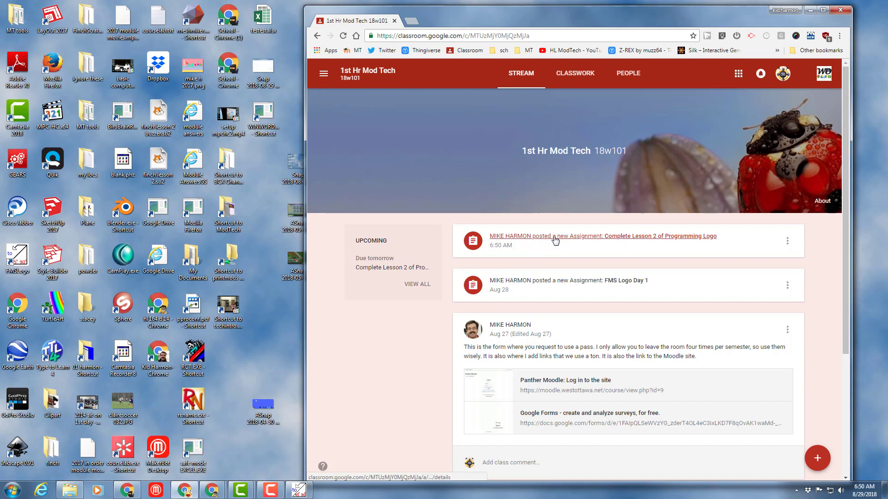
Open the Lesson 2 video on youtube.com, pause it, and snap Chrome to the right half.
{"action": "left_click", "coordinate": [622, 239]}
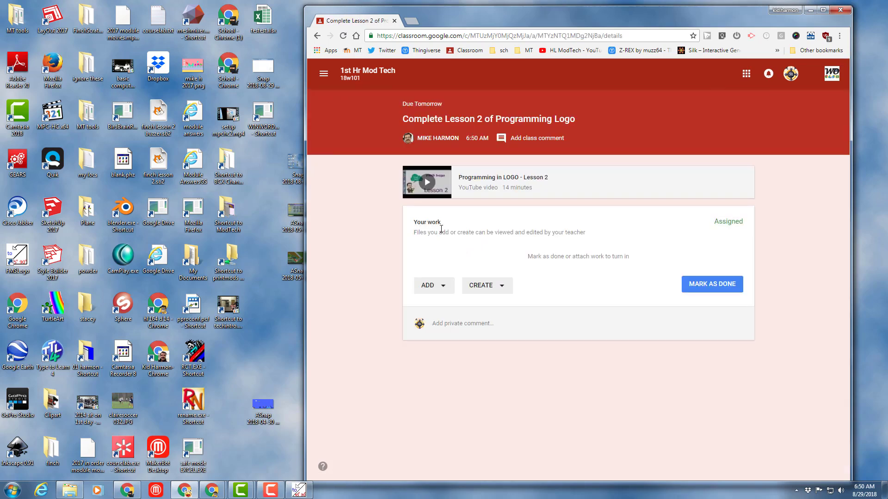
{"action": "left_click", "coordinate": [503, 178]}
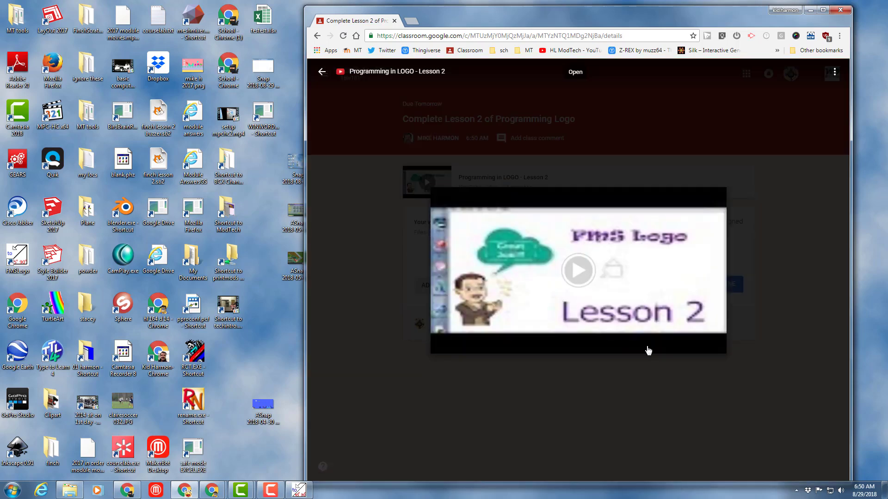
{"action": "left_click", "coordinate": [583, 288]}
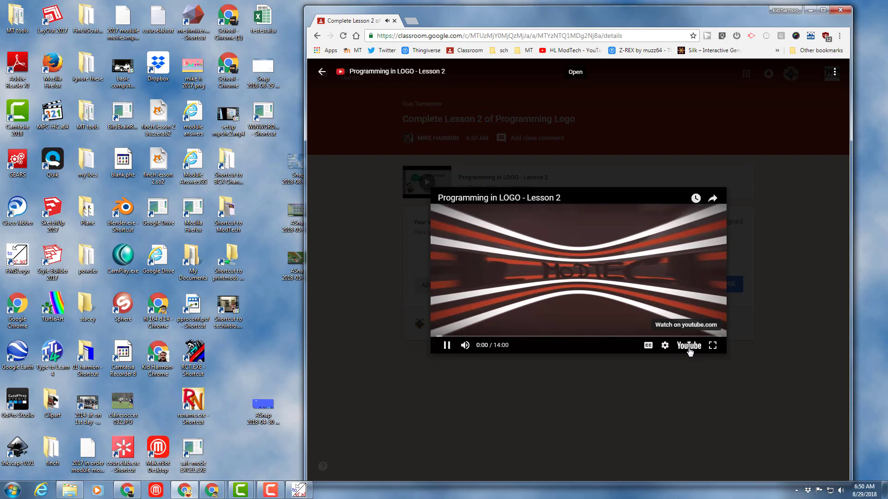
{"action": "left_click", "coordinate": [686, 347]}
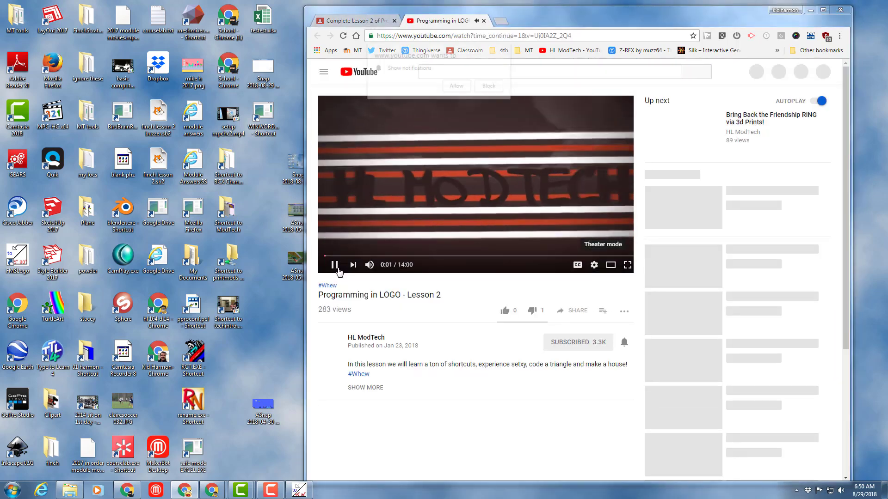
{"action": "left_click", "coordinate": [336, 267]}
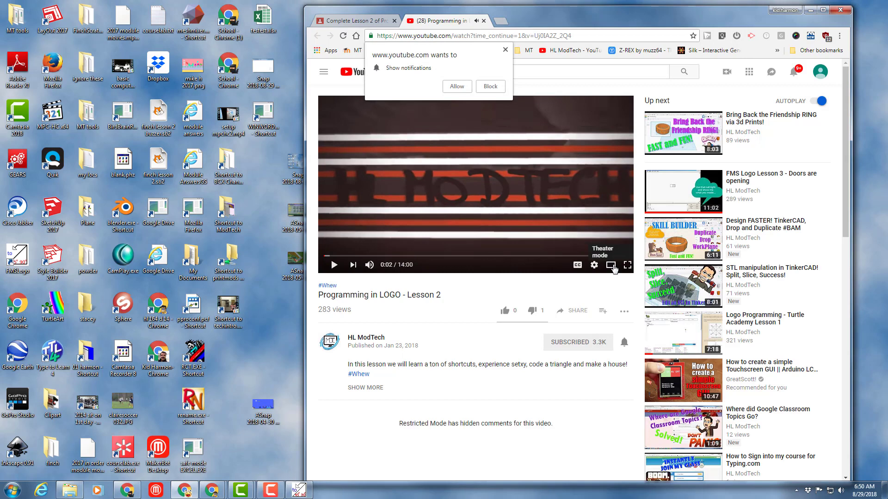
{"action": "key", "text": "super+Right"}
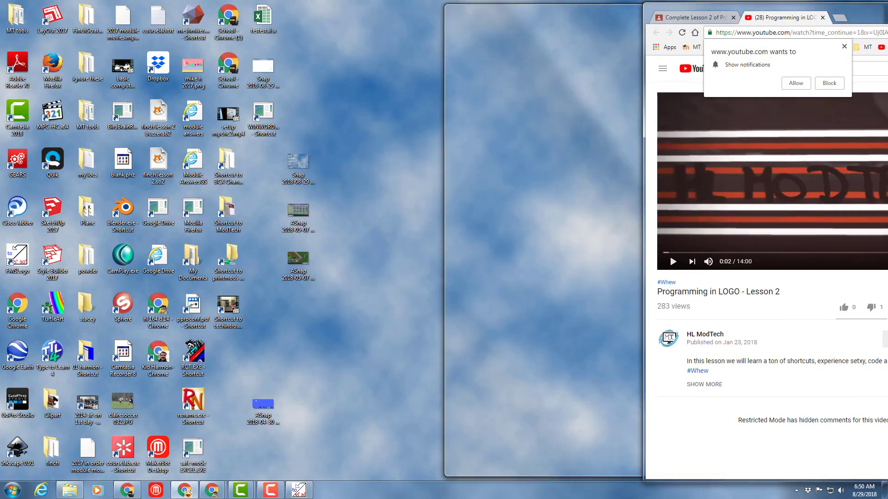